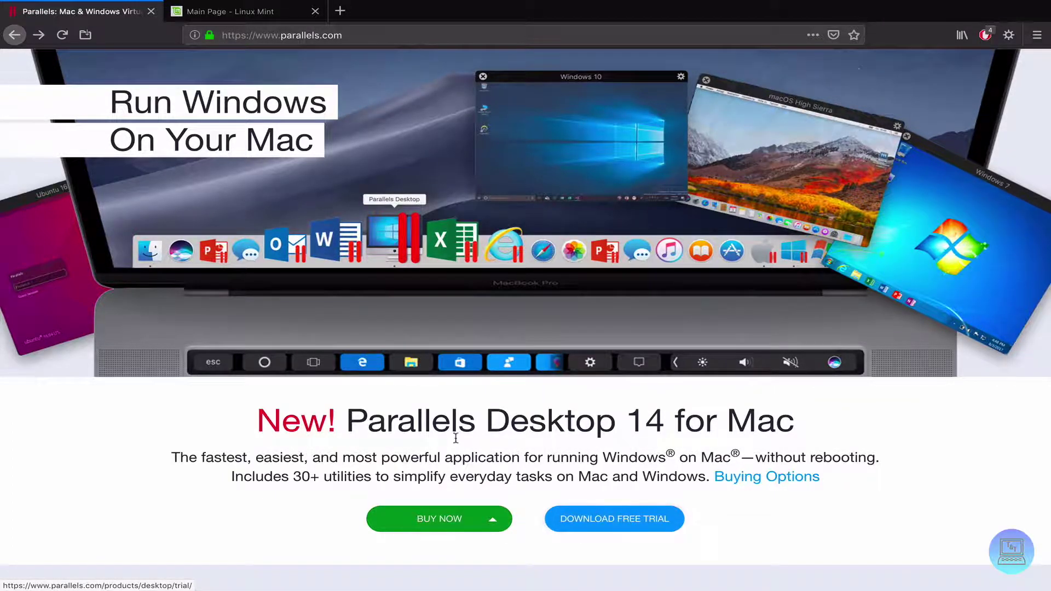
# - Open the Linux Mint 19 Cinnamon 64-bit download page and scroll through its mirror list
pyautogui.click(214, 18)
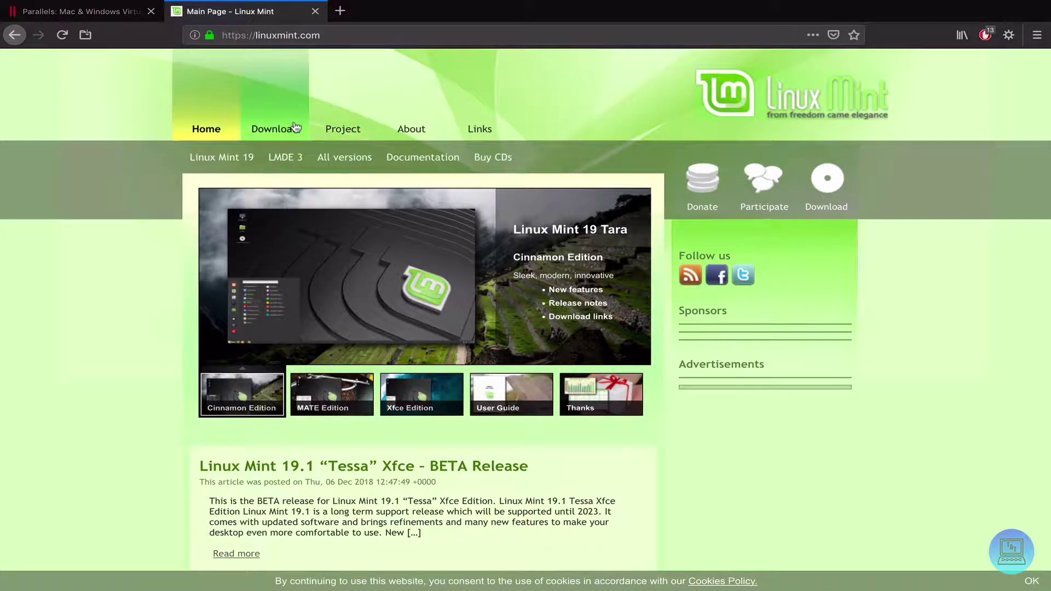
pyautogui.click(274, 129)
pyautogui.scroll(-3, 347, 383)
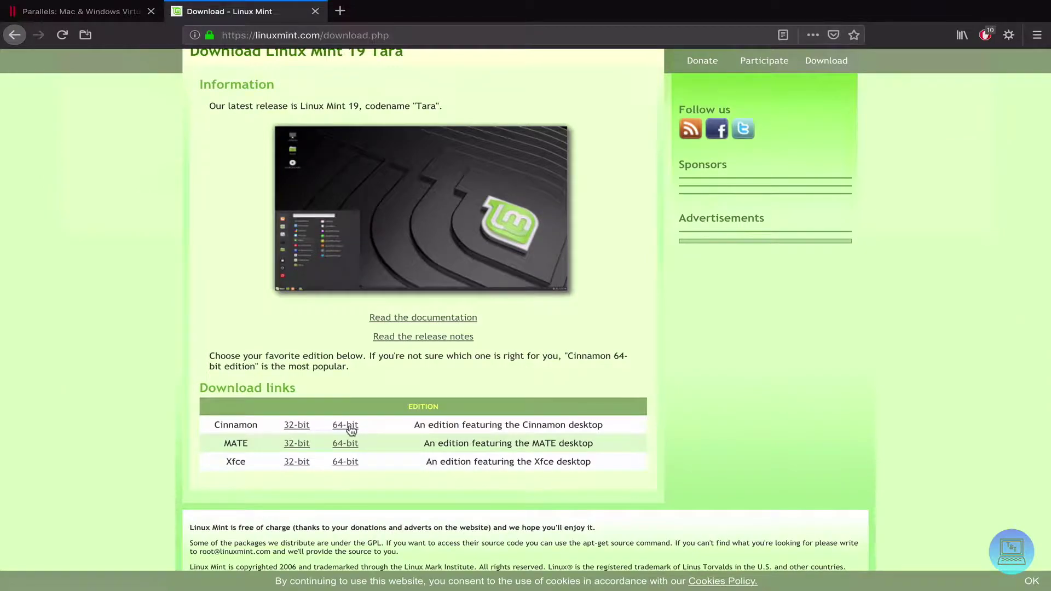
pyautogui.click(347, 428)
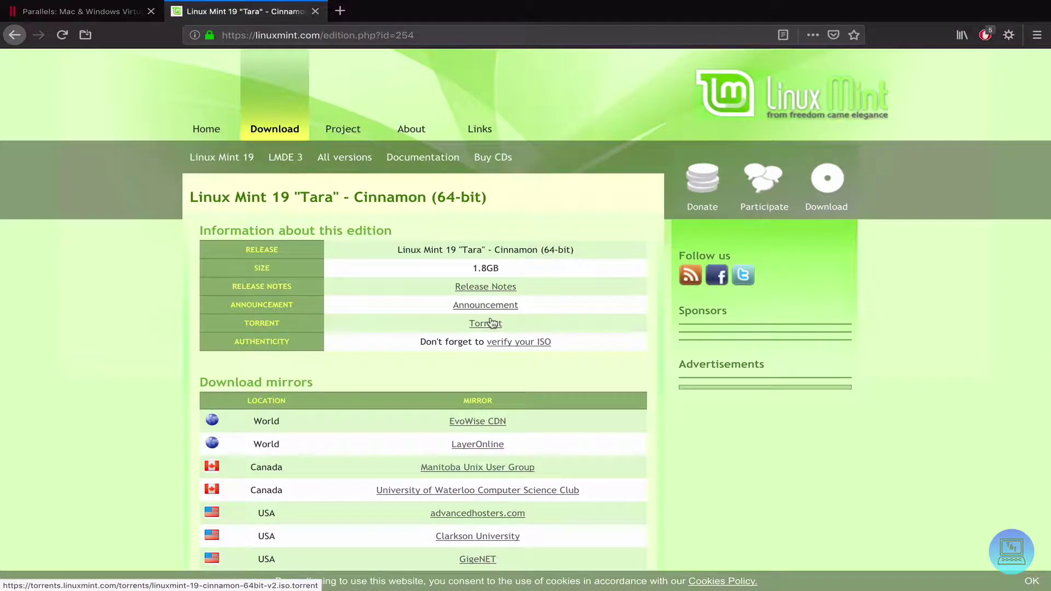
pyautogui.scroll(-4, 491, 322)
pyautogui.scroll(-3, 432, 157)
pyautogui.scroll(-10, 432, 157)
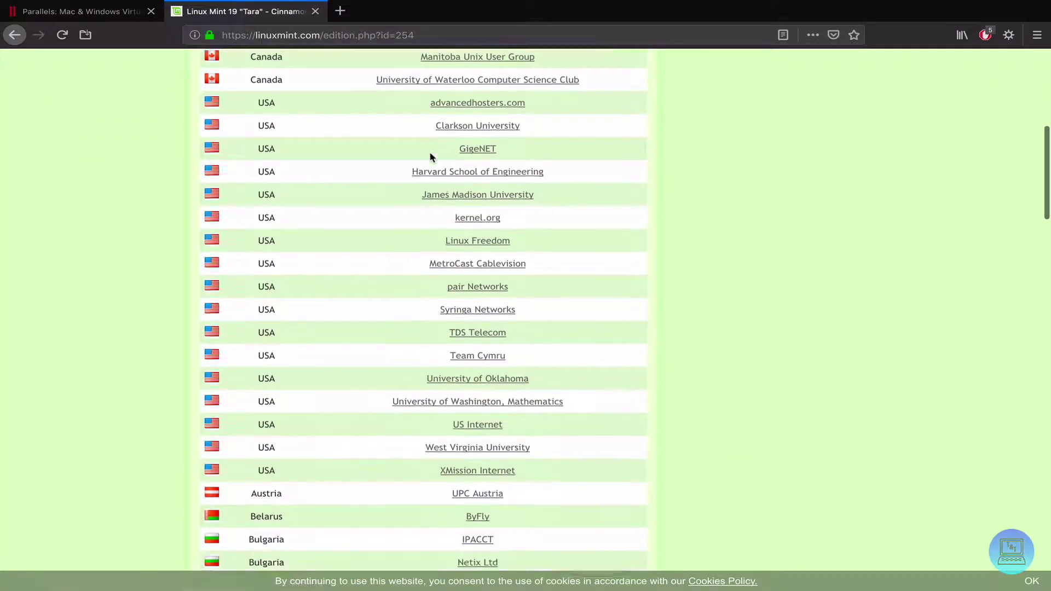
pyautogui.scroll(-6, 432, 157)
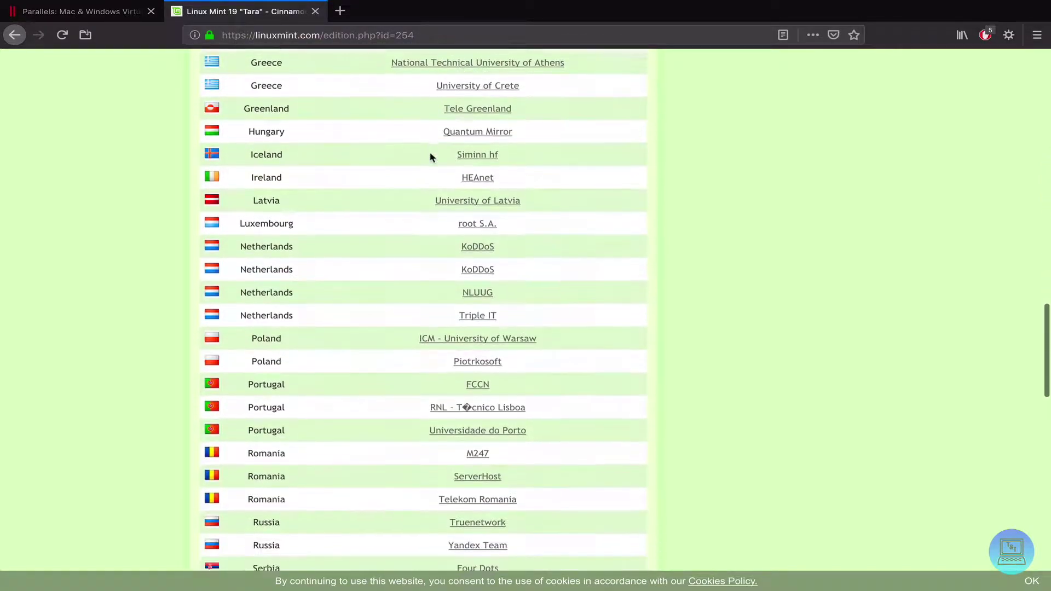
pyautogui.scroll(20, 431, 157)
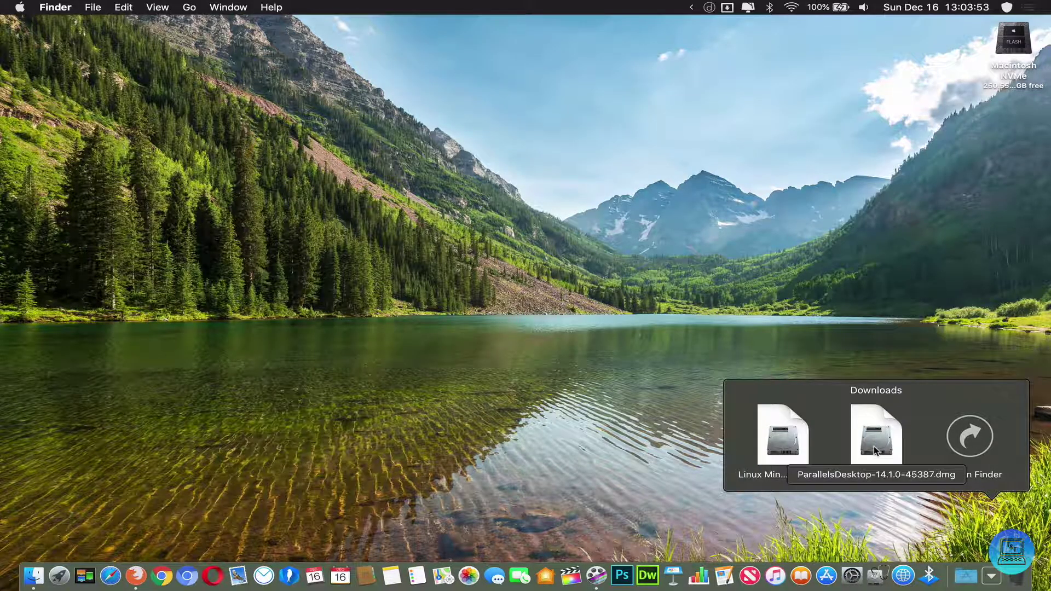
# - Mount the ParallelsDesktop dmg and launch Install.app, confirming the downloaded-from-internet warning
pyautogui.click(874, 449)
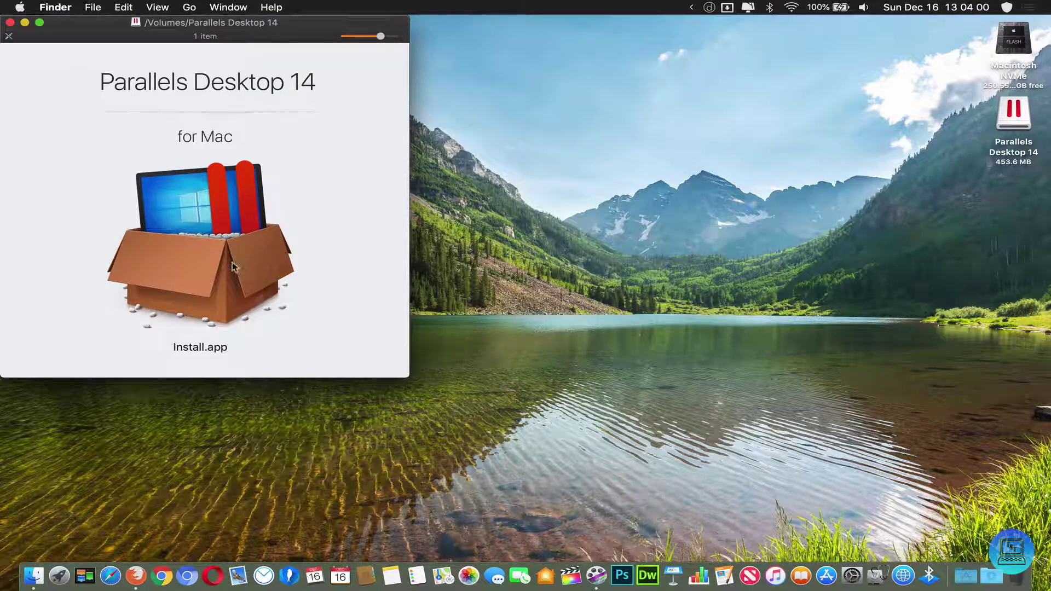
pyautogui.doubleClick(219, 248)
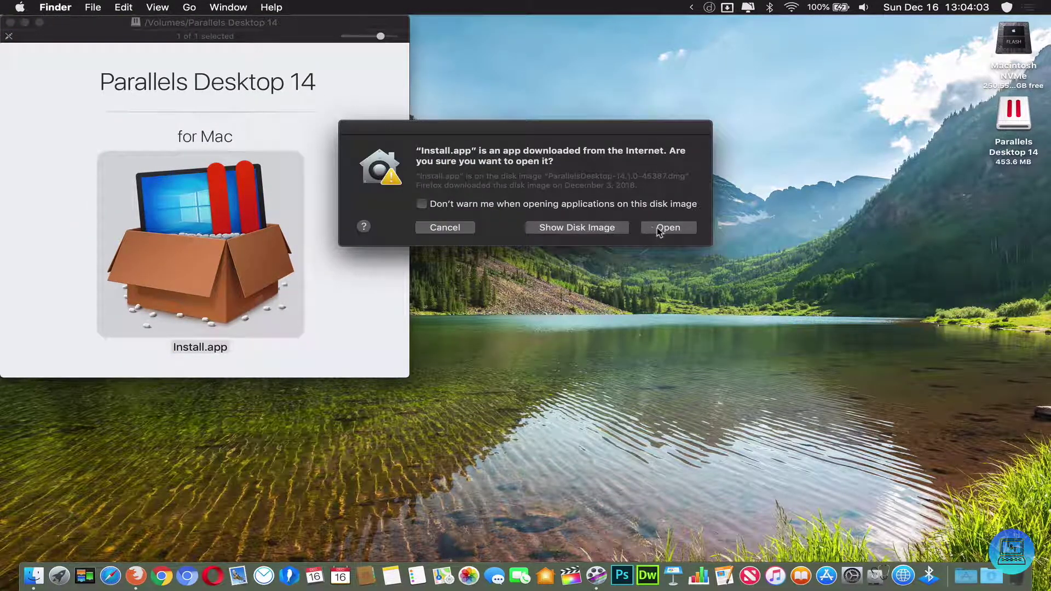
pyautogui.click(659, 231)
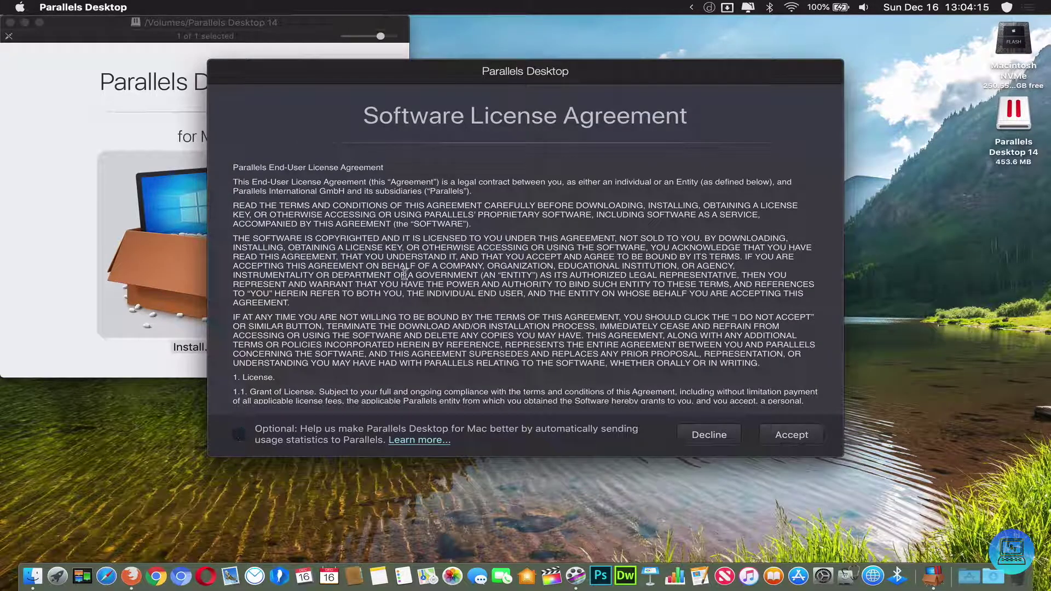
# - Accept the Parallels licence agreement and authorise installation with the administrator password
pyautogui.click(780, 433)
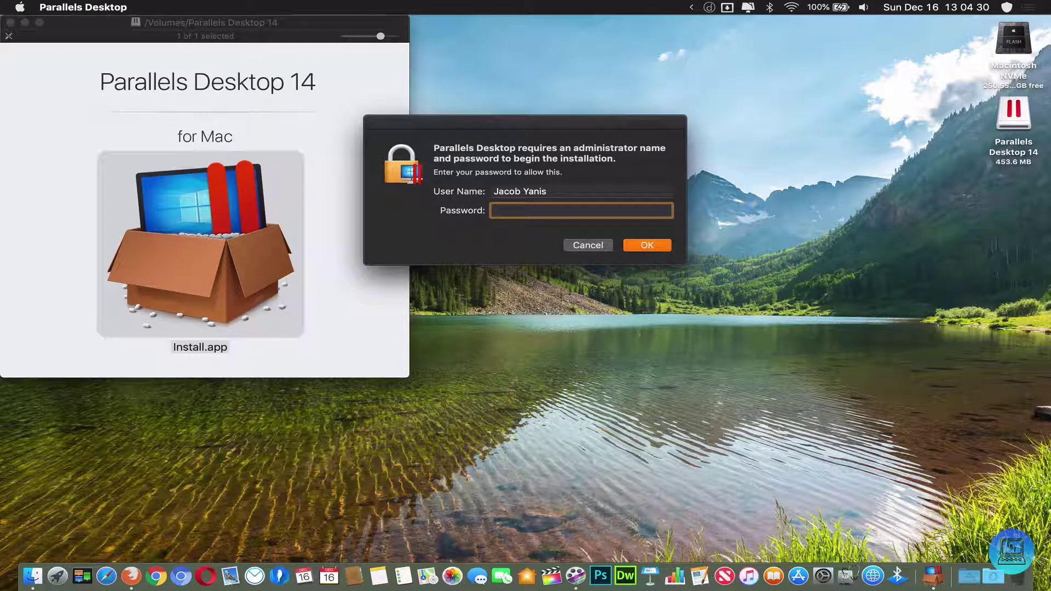
pyautogui.write('**********')
pyautogui.press('Return')
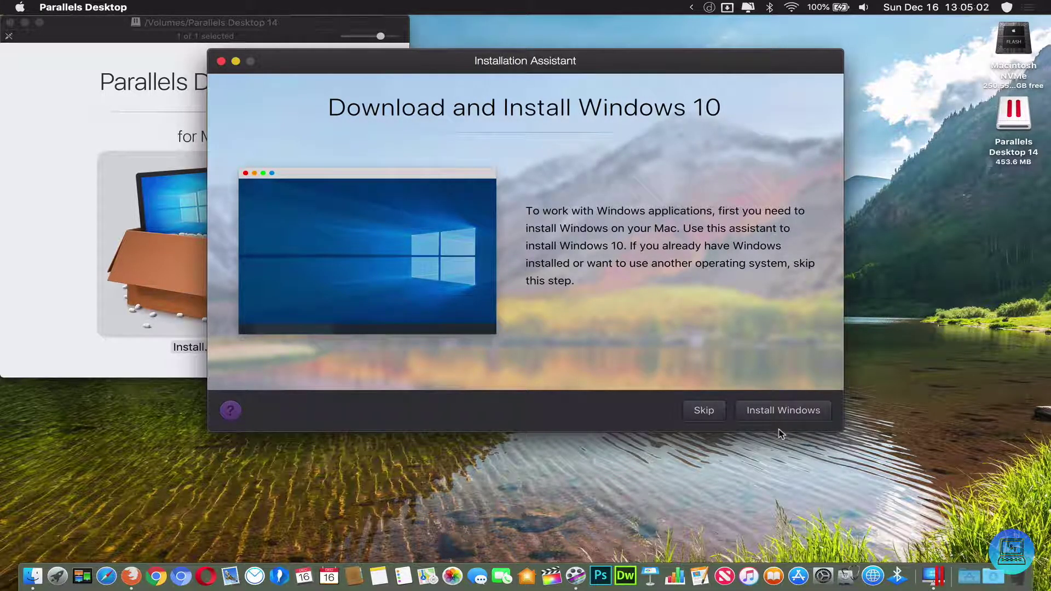
# - Skip Windows 10 and choose installing from an image, selecting the Mint Linux image
pyautogui.click(704, 410)
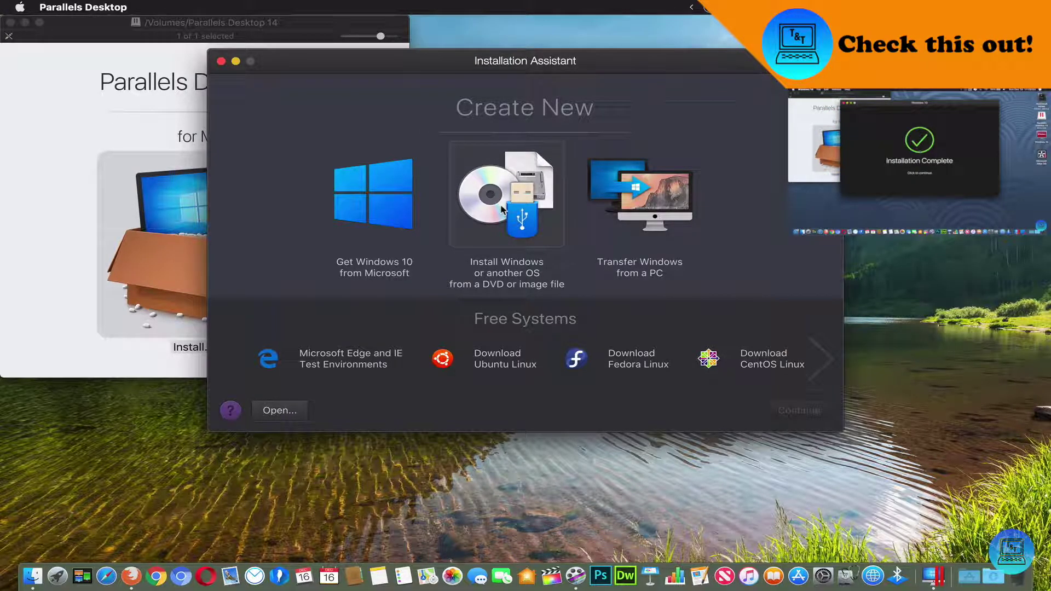
pyautogui.click(502, 209)
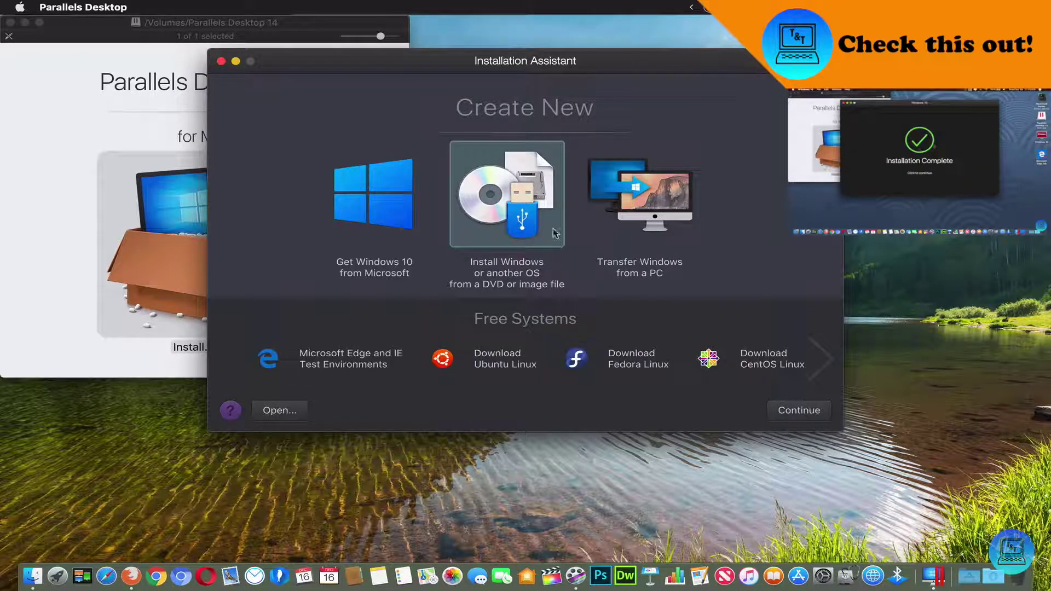
pyautogui.click(798, 408)
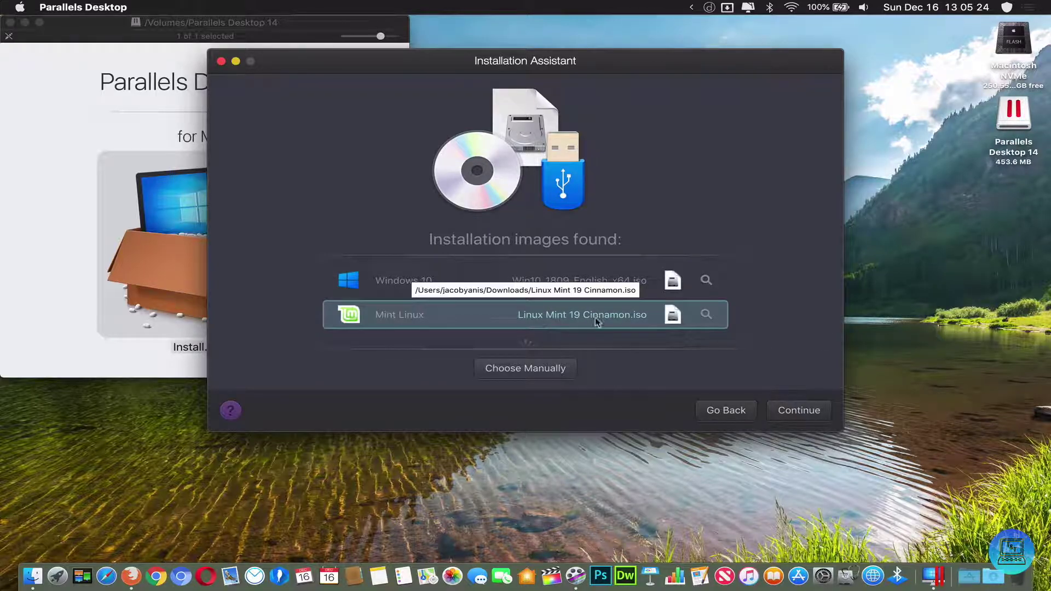
pyautogui.click(788, 409)
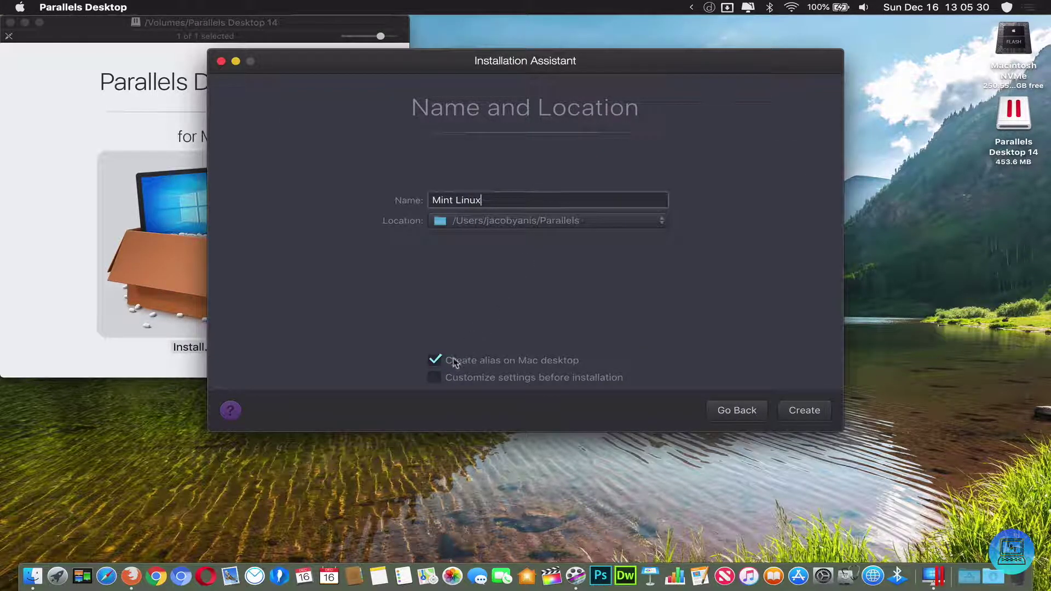
# - Leave desktop alias and pre-install customization off, and create the Mint Linux VM
pyautogui.click(454, 359)
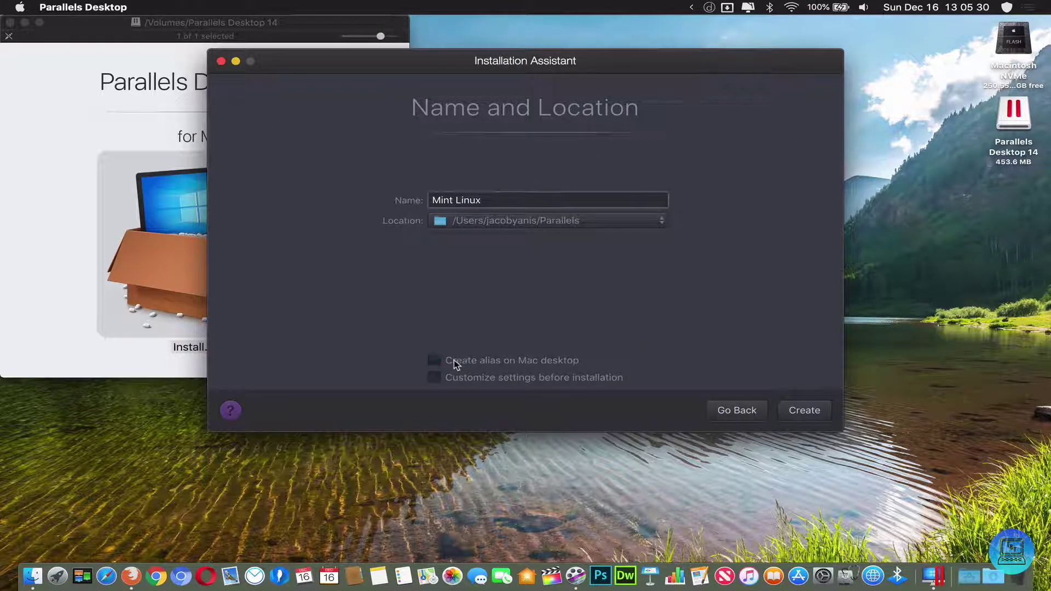
pyautogui.click(515, 362)
pyautogui.click(515, 384)
pyautogui.click(517, 383)
pyautogui.click(800, 412)
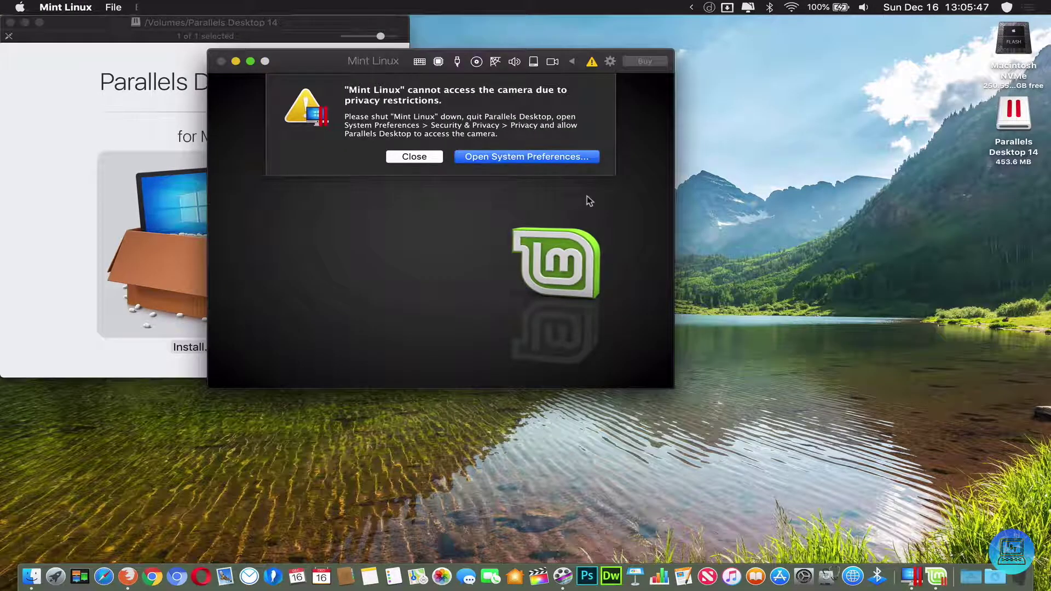
# - Dismiss the microphone alert and software rendering notice, then release input capture from the VM
pyautogui.click(415, 157)
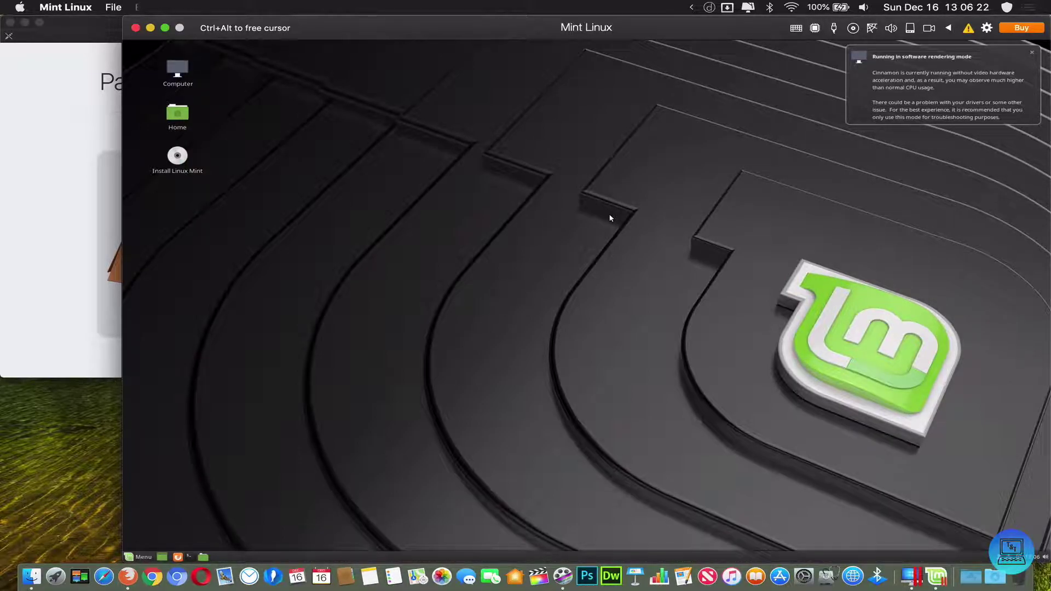
pyautogui.click(1032, 52)
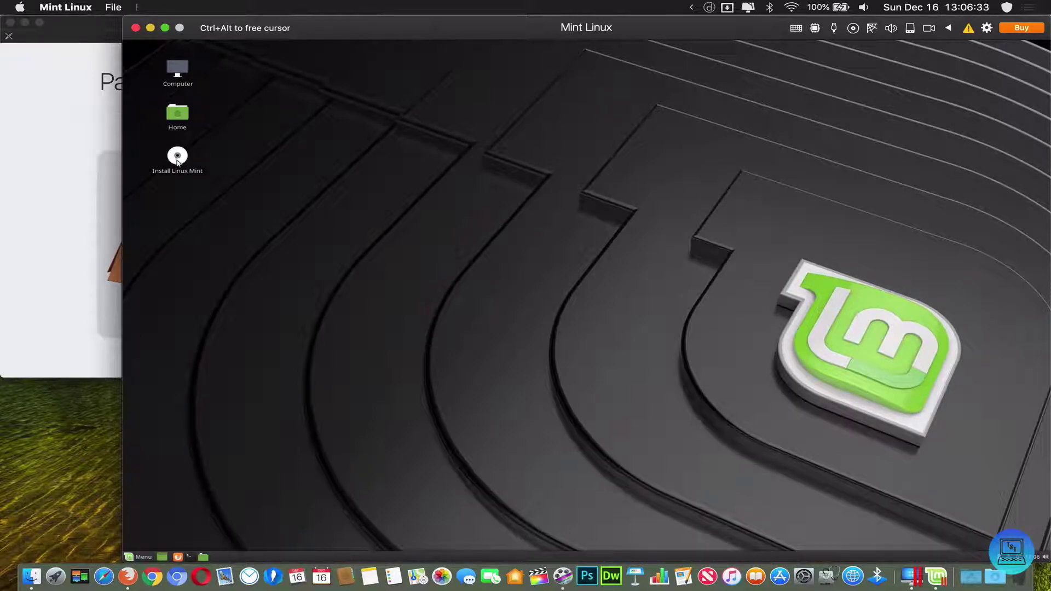
pyautogui.hotkey('ctrl', 'alt')
# - Run Install Linux Mint in English with Erase disk, confirming the partition changes
pyautogui.doubleClick(177, 158)
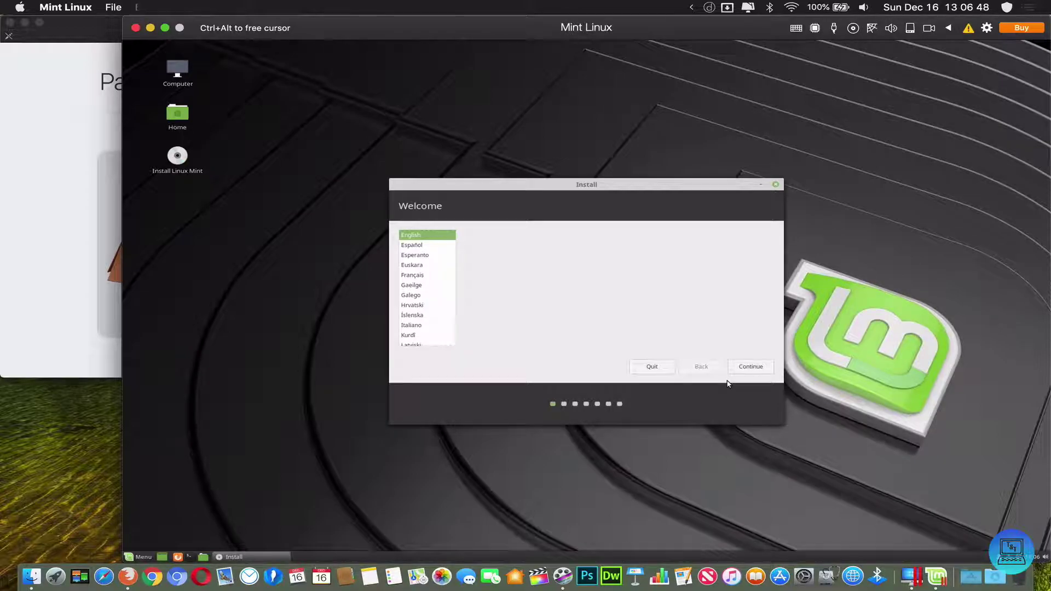
pyautogui.click(760, 366)
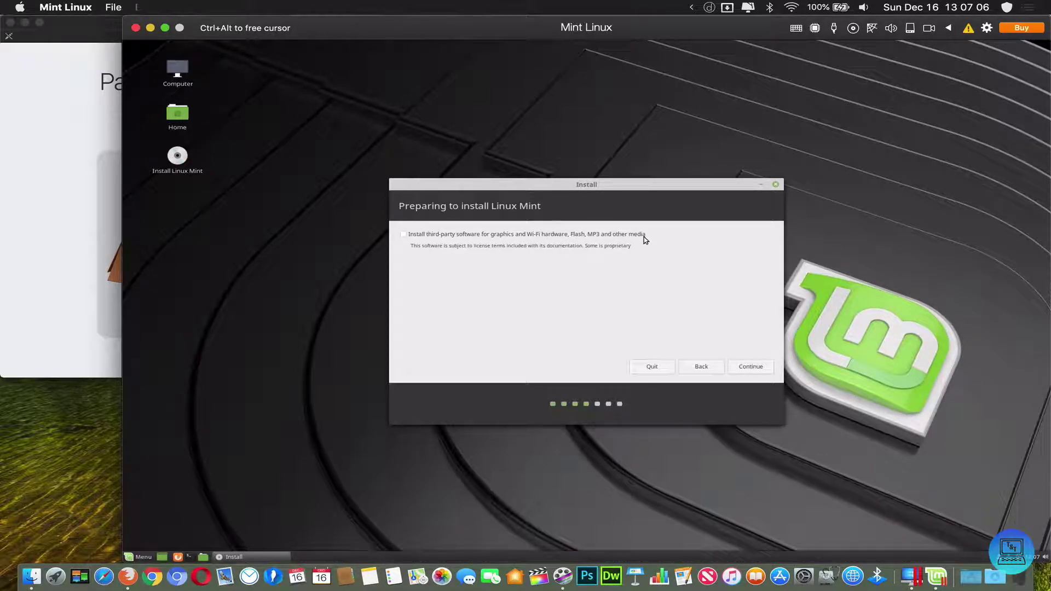
pyautogui.click(745, 373)
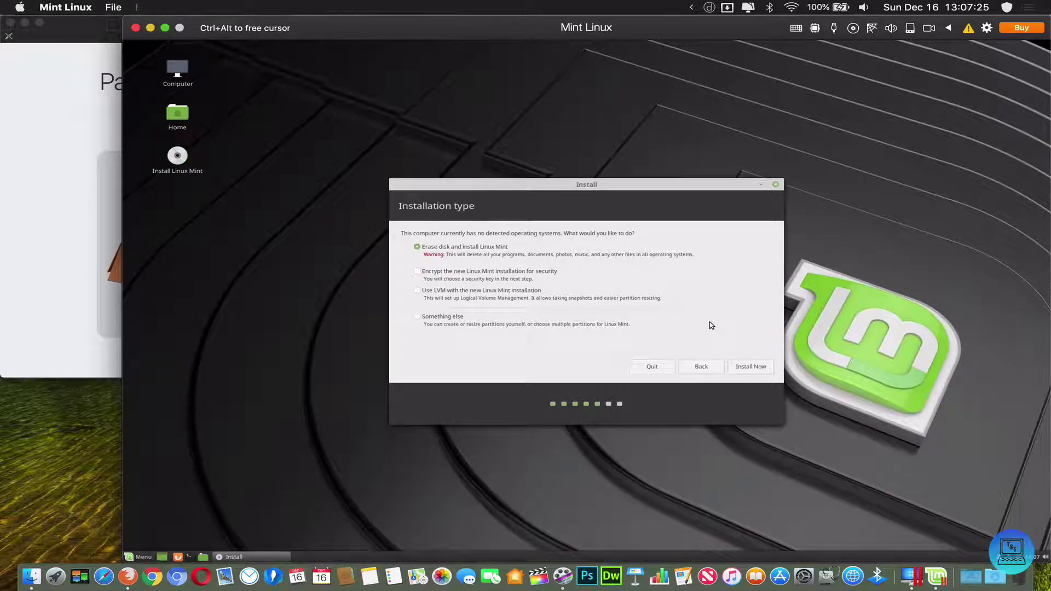
pyautogui.click(747, 366)
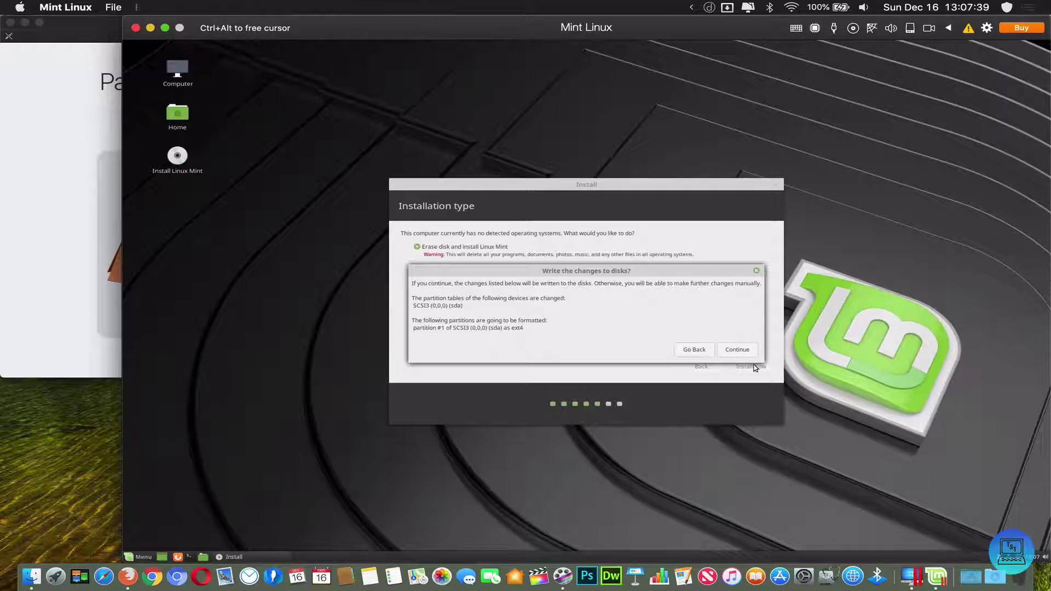
pyautogui.click(735, 349)
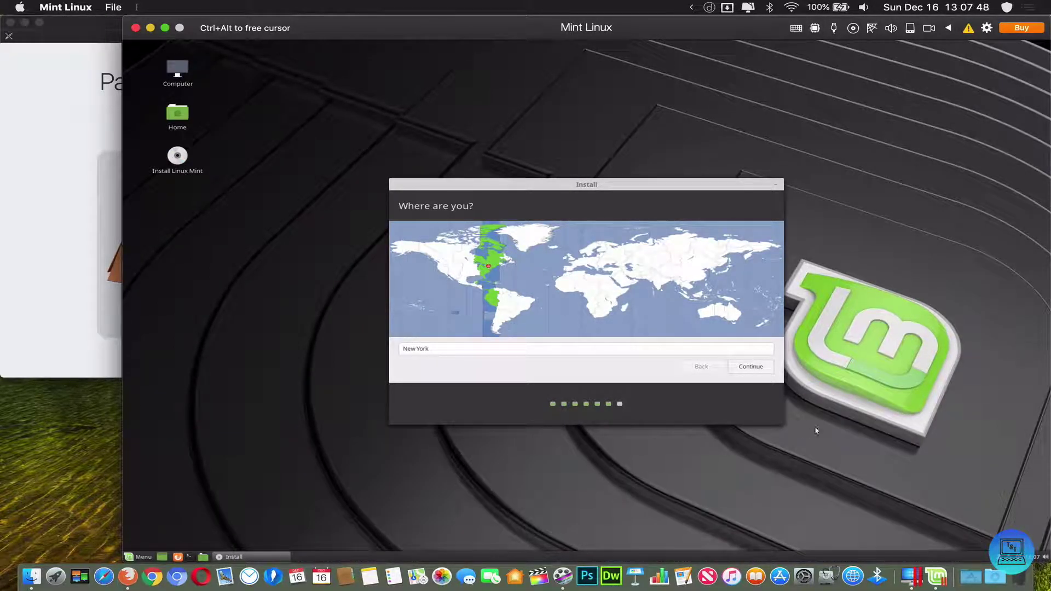
# - Enter the account name and password on the installer's Who are you? page
pyautogui.click(751, 366)
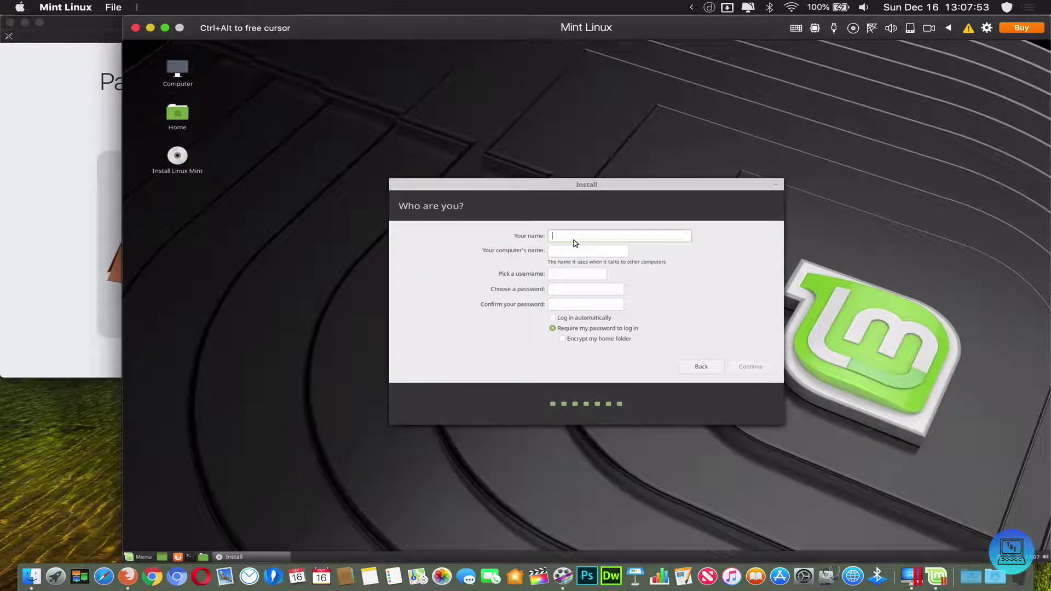
pyautogui.write('Technology&To')
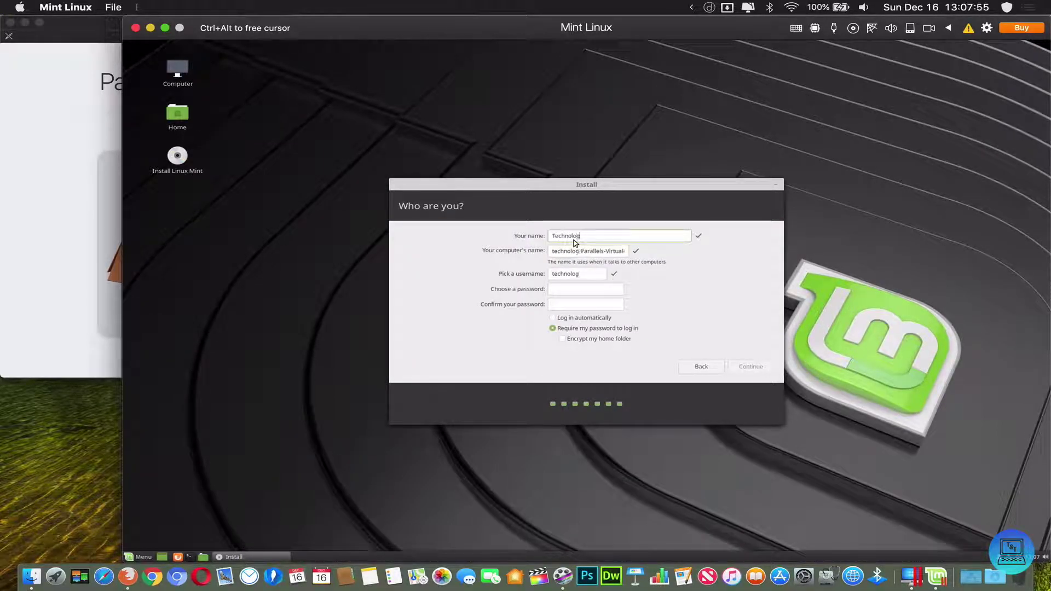
pyautogui.write('ys')
pyautogui.click(562, 288)
pyautogui.write('•')
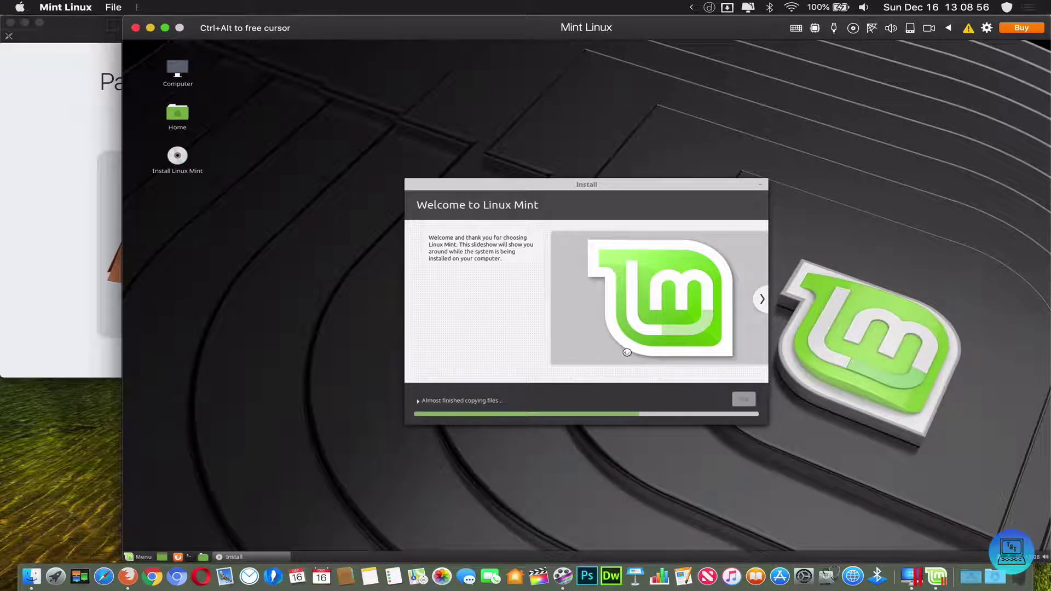
# - Show install details, choose Restart Now when done, and confirm the remove-medium prompt
pyautogui.click(418, 401)
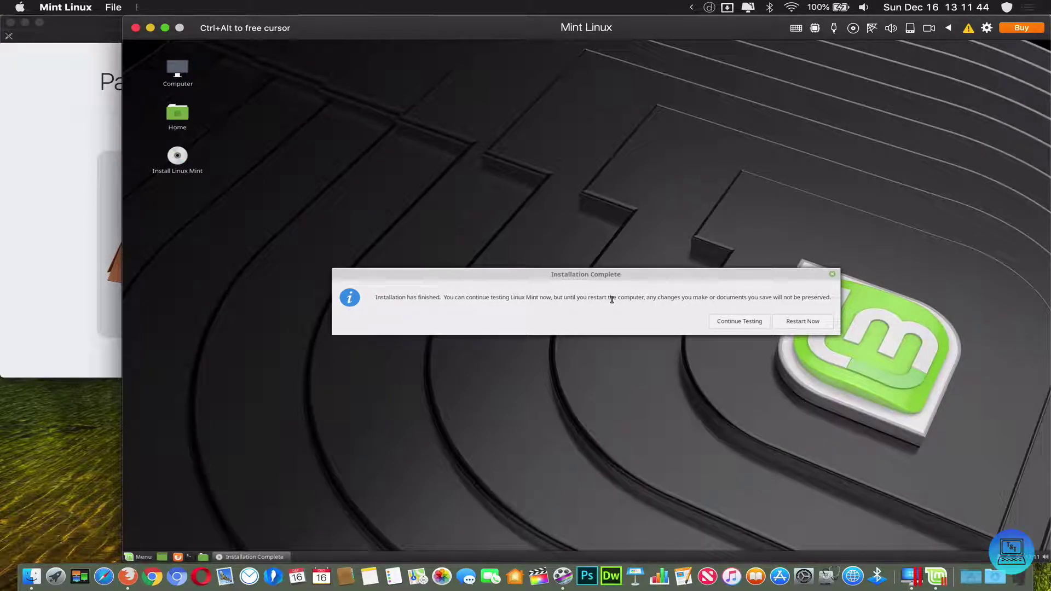
pyautogui.click(783, 323)
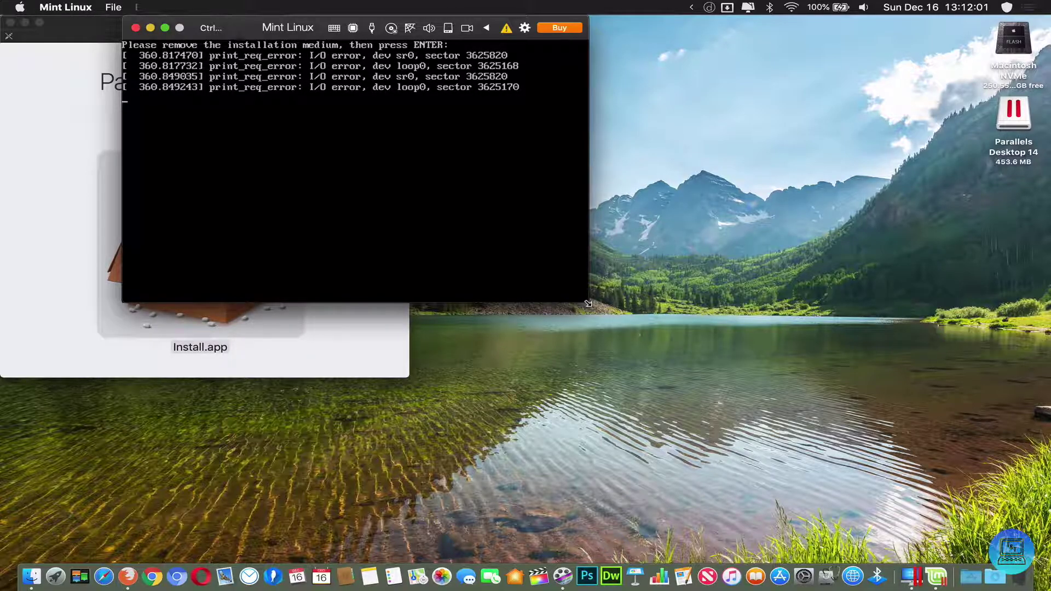
pyautogui.press('Return')
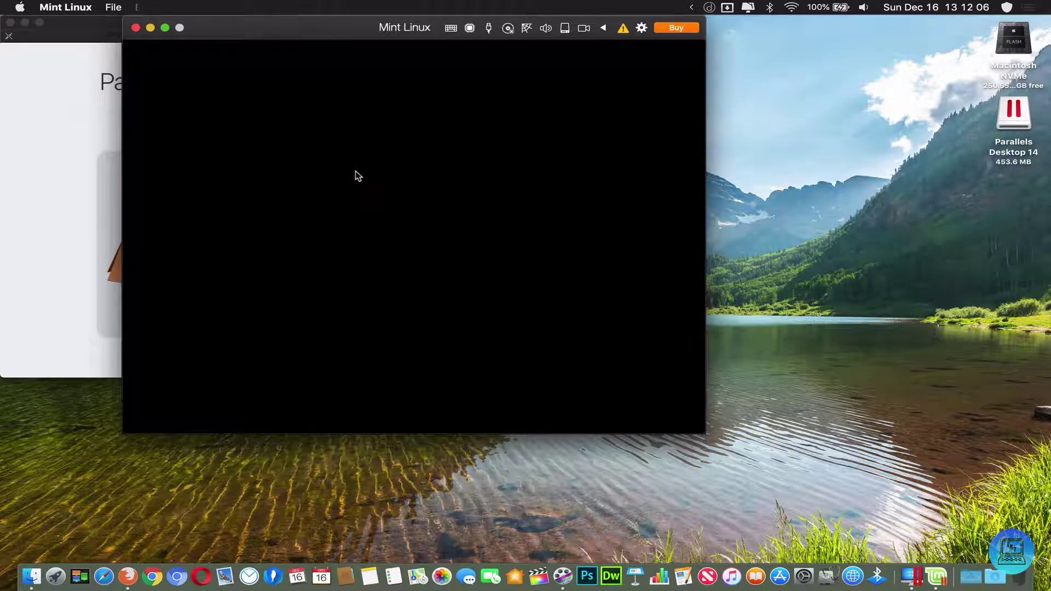
# - Log in to the installed Linux Mint desktop with the account password
pyautogui.click(356, 172)
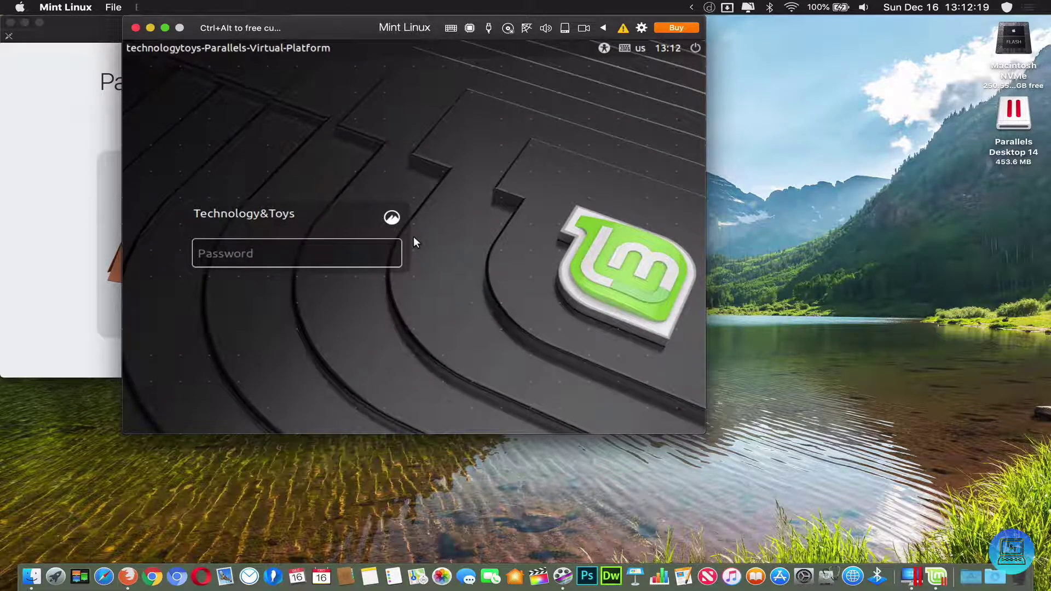
pyautogui.write('•••••••••••••')
pyautogui.press('Return')
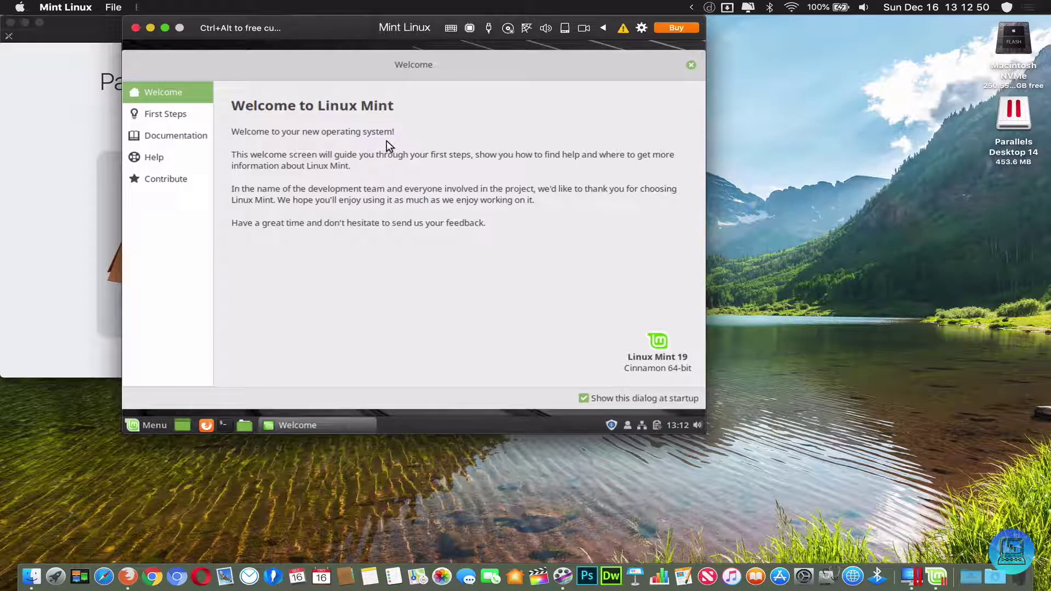
# - View the First Steps, Documentation, Help and Contribute pages of the Welcome screen
pyautogui.click(196, 114)
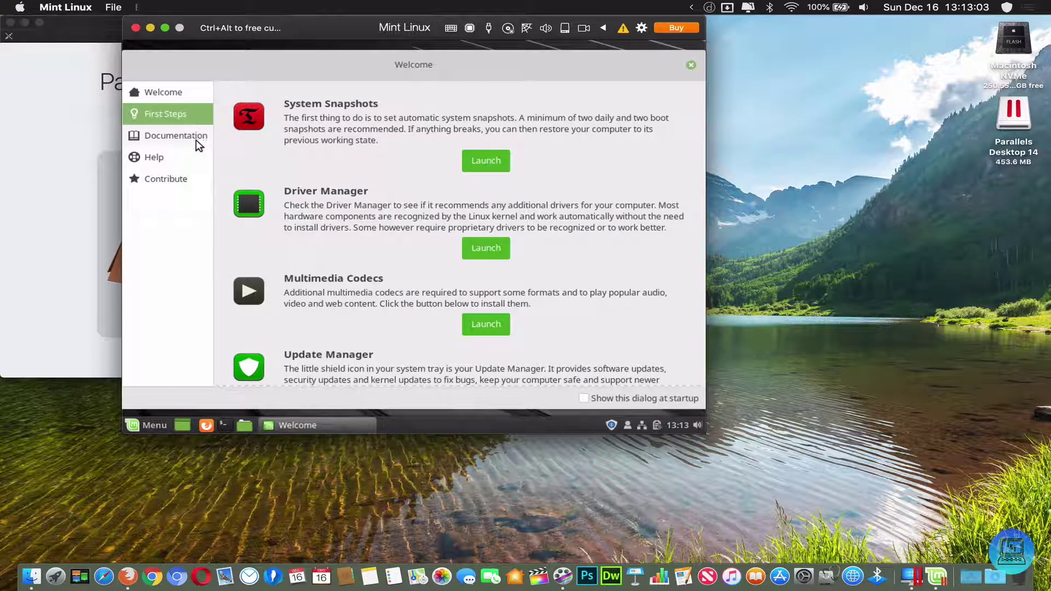
pyautogui.click(196, 142)
pyautogui.click(196, 165)
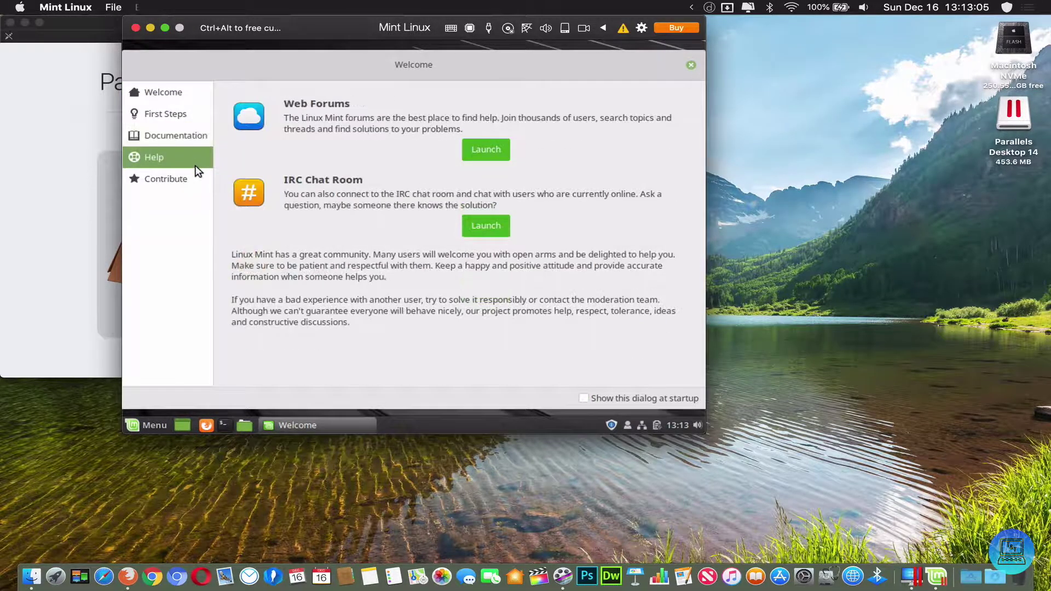
pyautogui.click(197, 185)
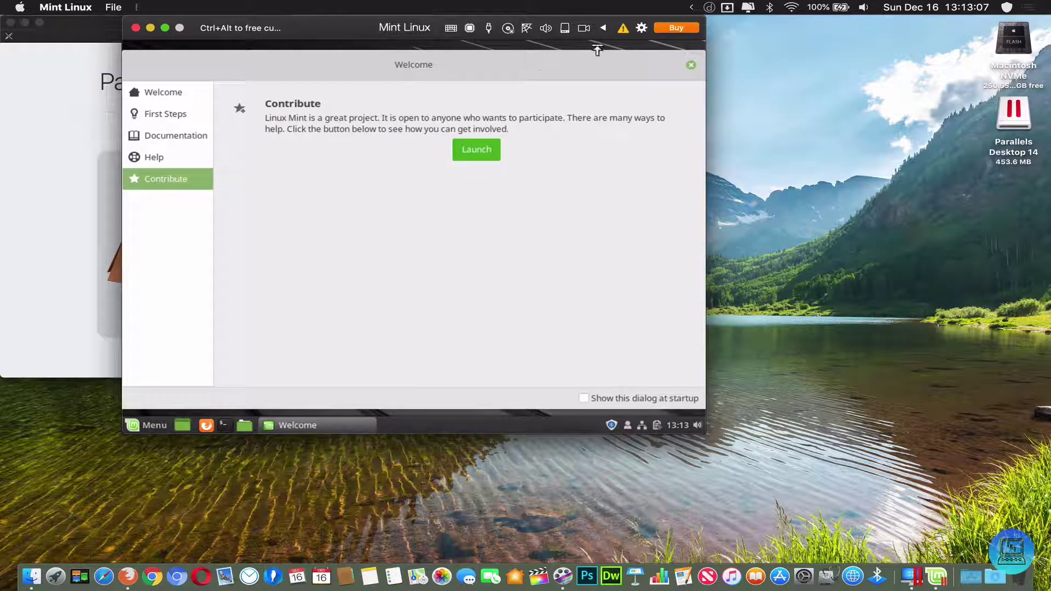
# - Close the Welcome window and browse the Desktop, Documents and Music folders in Computer
pyautogui.click(690, 65)
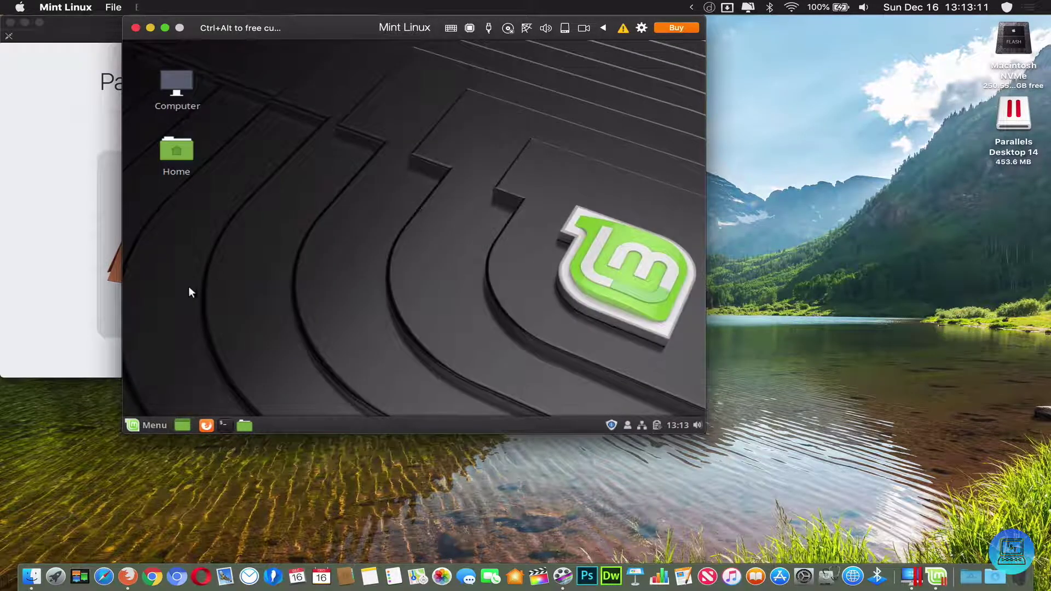
pyautogui.doubleClick(178, 93)
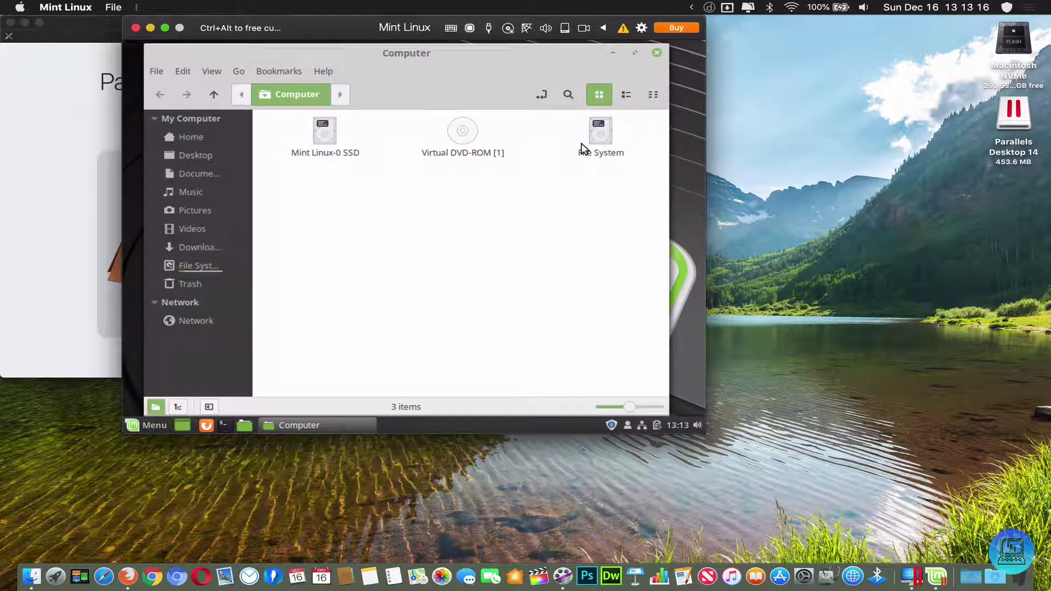
pyautogui.click(199, 156)
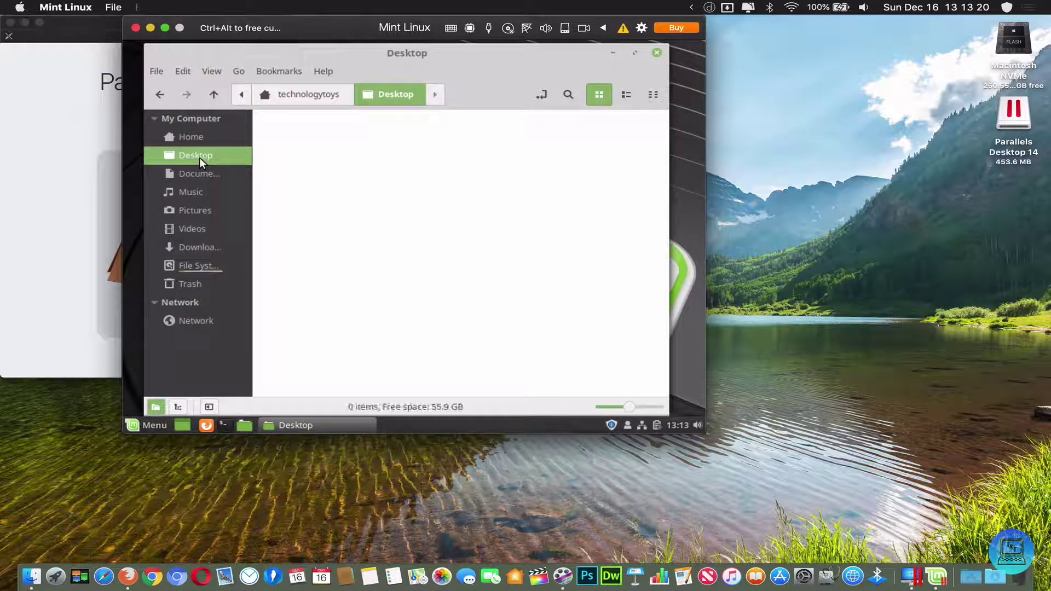
pyautogui.click(199, 176)
pyautogui.click(200, 196)
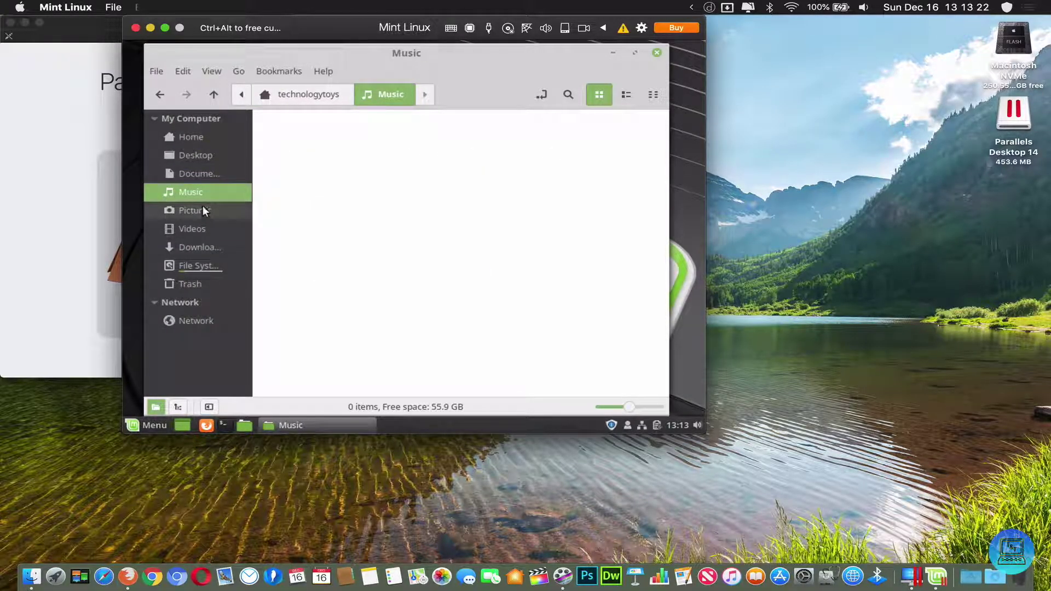
# - View the Pictures, Videos and Downloads folders, then the root File System
pyautogui.click(206, 212)
pyautogui.click(211, 230)
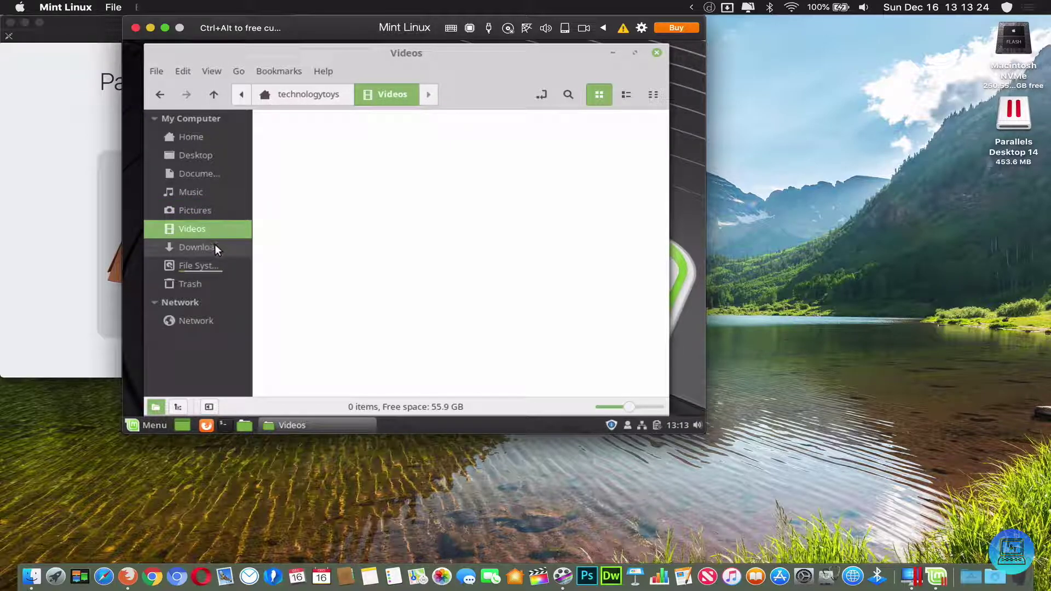
pyautogui.click(215, 247)
pyautogui.click(217, 269)
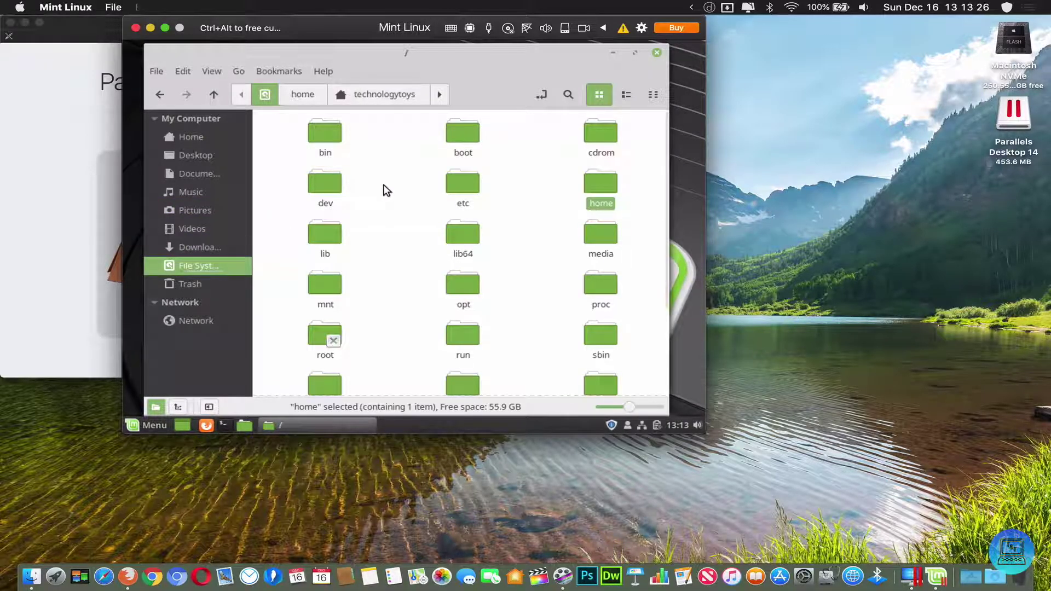
pyautogui.scroll(-3, 383, 188)
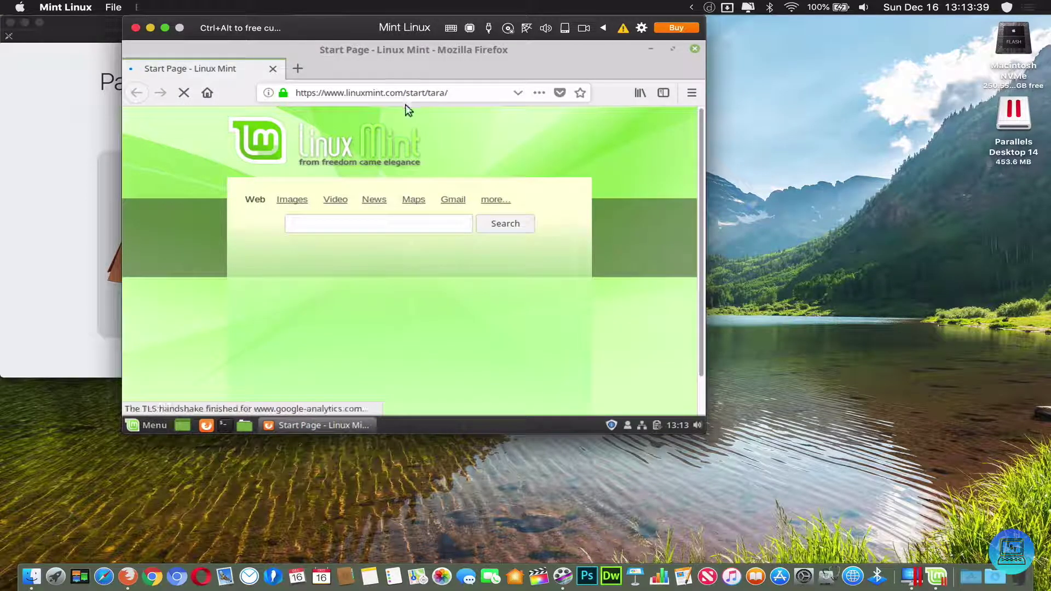
# - Load youtube.com/c/TechnologyToys in Firefox and play the Mojave bootable USB installer video from Uploads
pyautogui.click(379, 94)
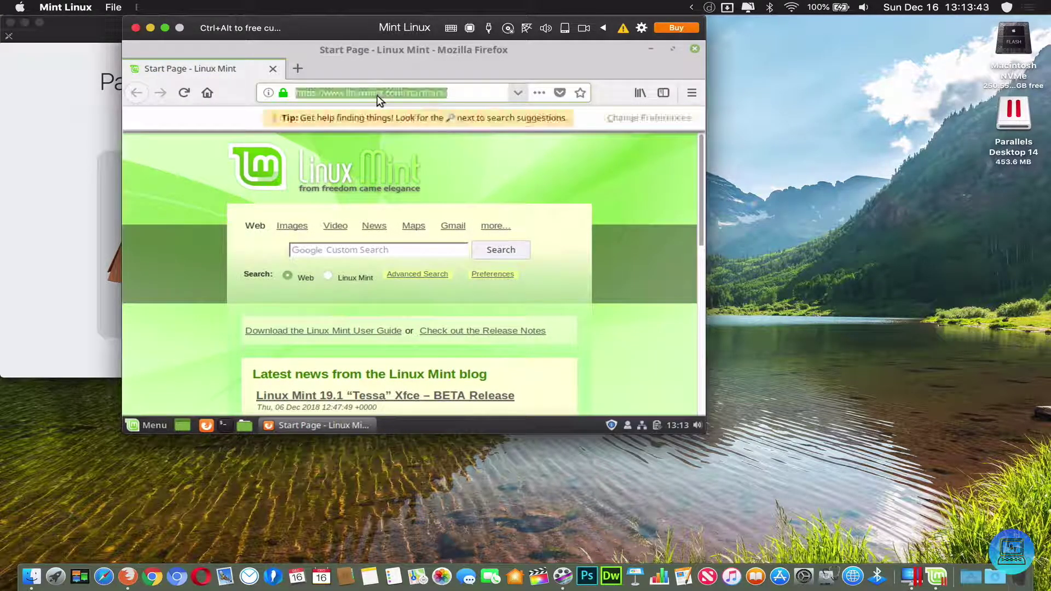
pyautogui.write('youtube.com/c/')
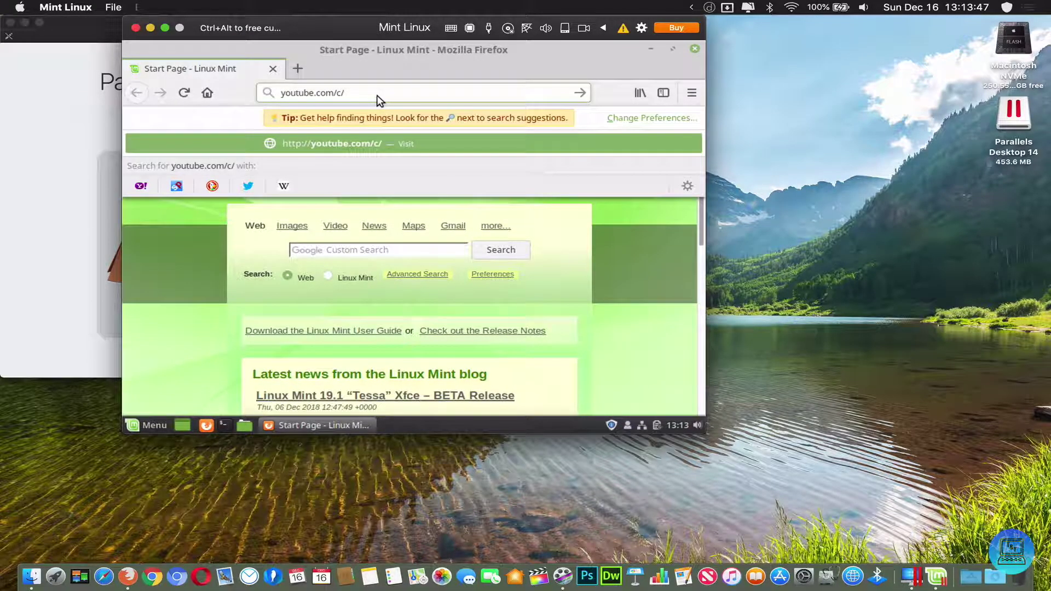
pyautogui.write('TechnologyTo')
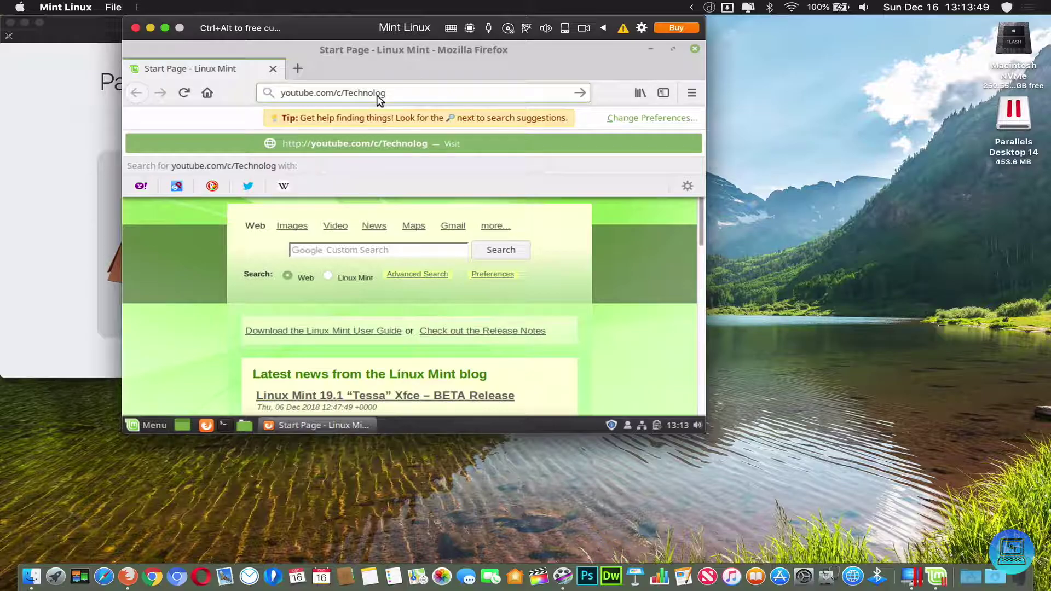
pyautogui.write('ys')
pyautogui.press('Return')
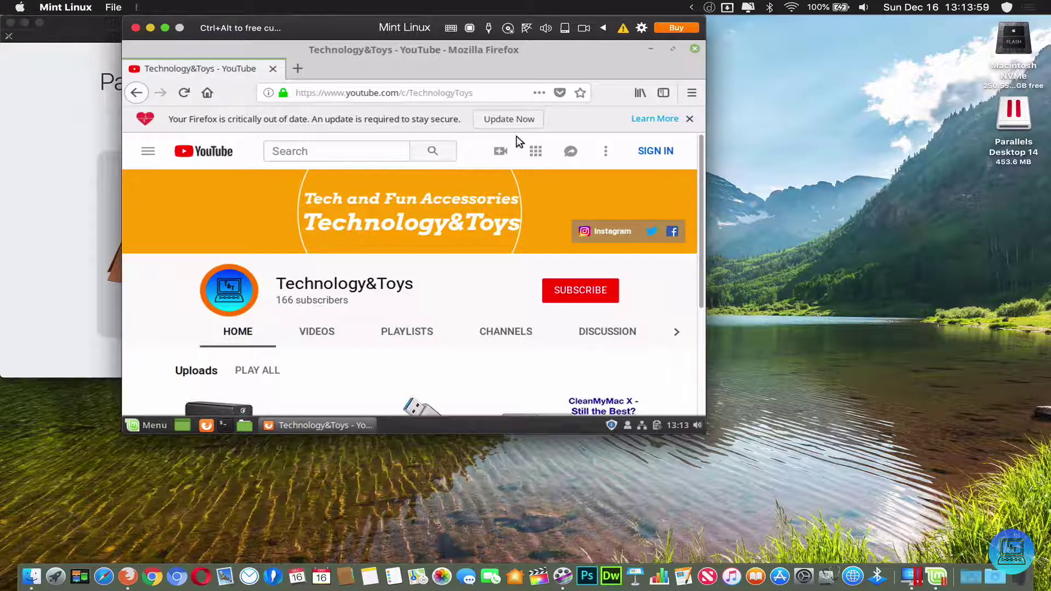
pyautogui.scroll(-3, 726, 352)
pyautogui.scroll(-1, 469, 197)
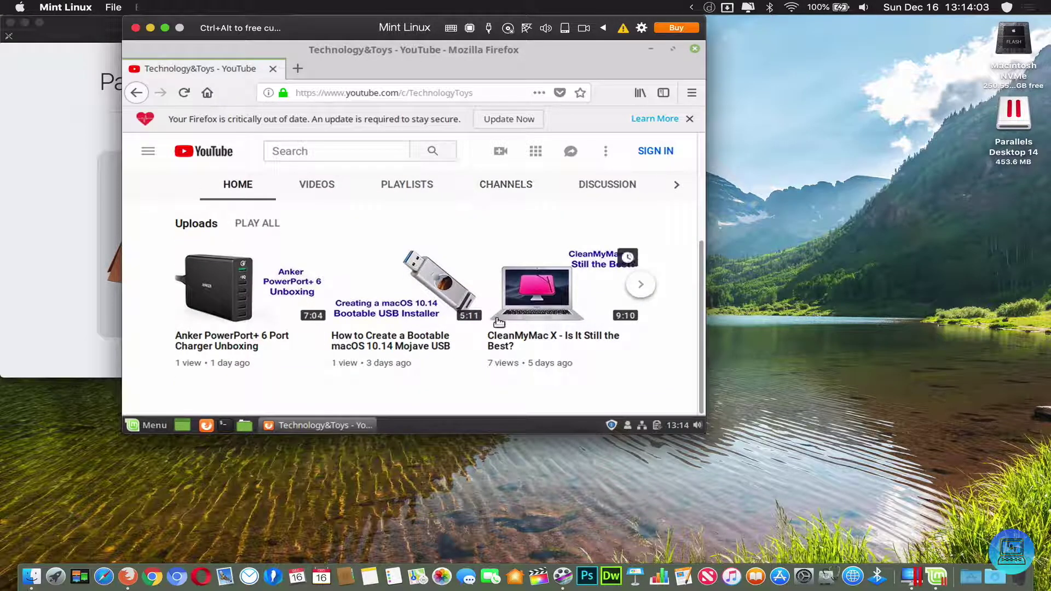
pyautogui.click(440, 292)
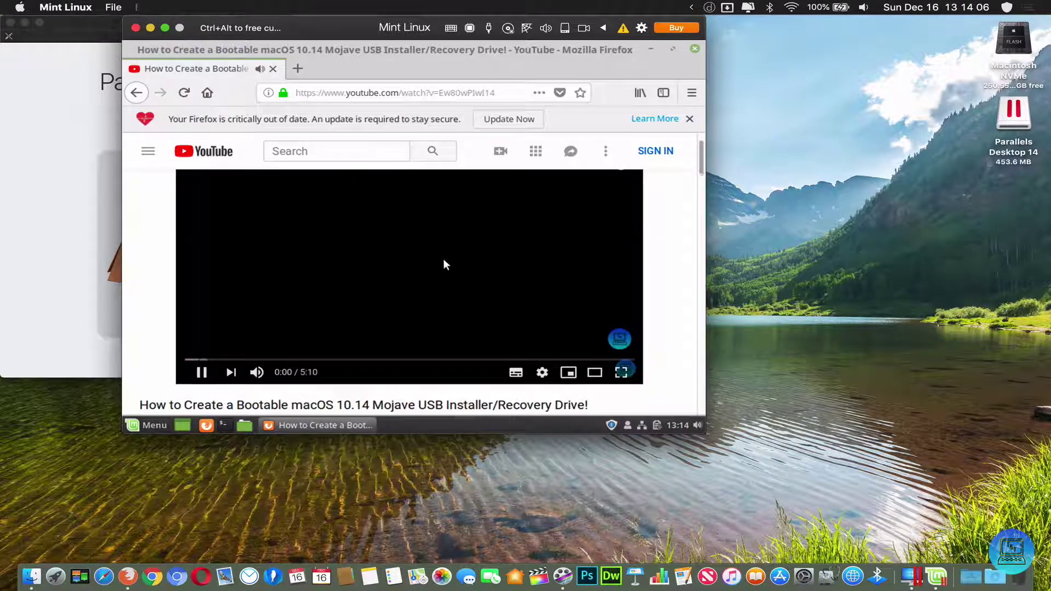